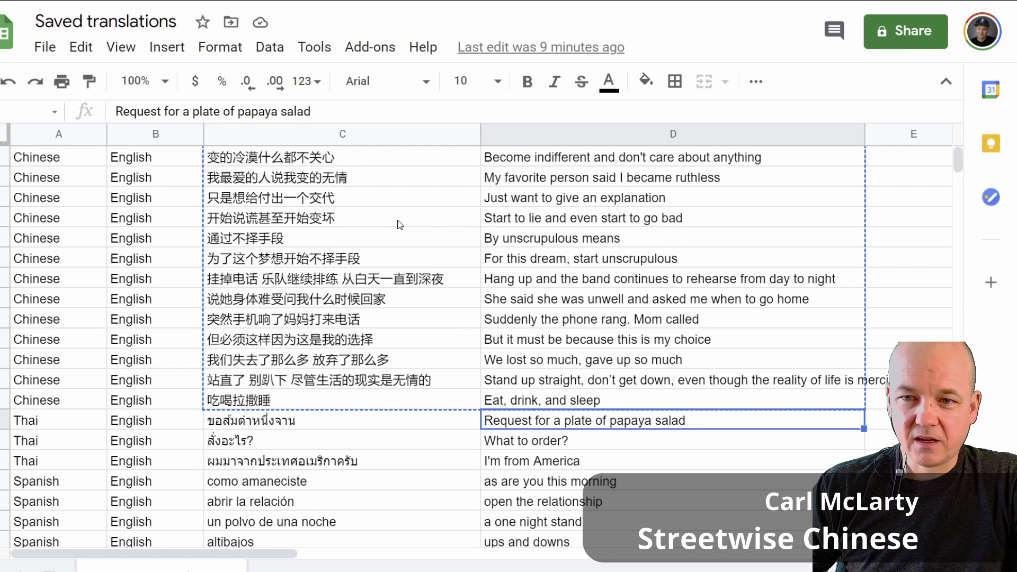
Hide column D with the English translations and unhide it again
right_click(535, 138)
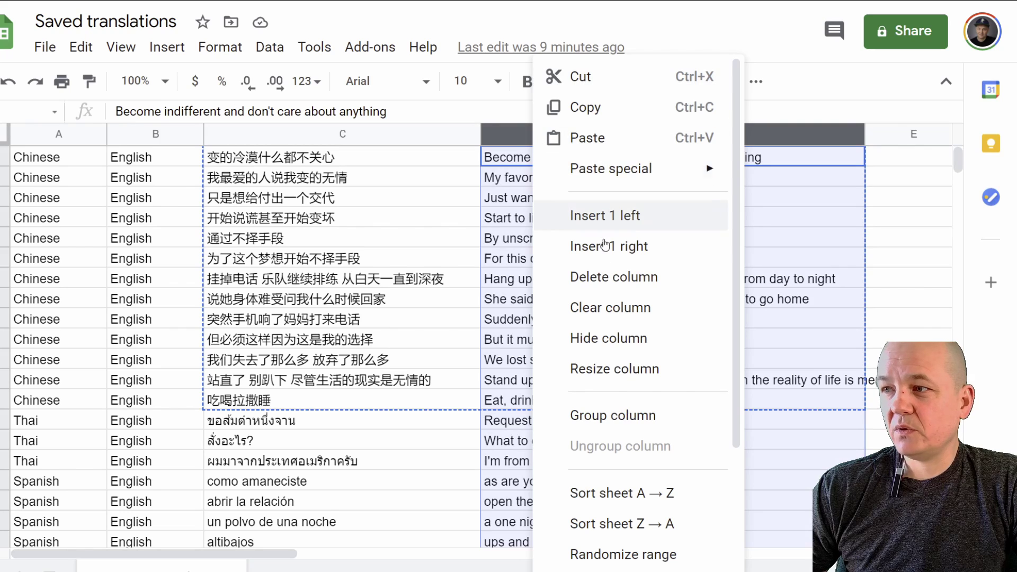
click(621, 338)
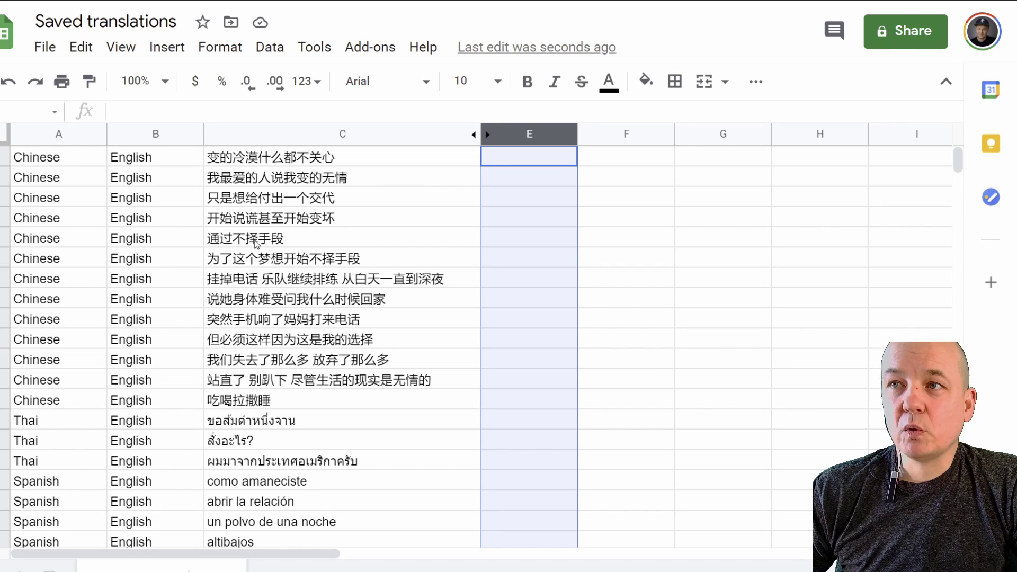
click(245, 243)
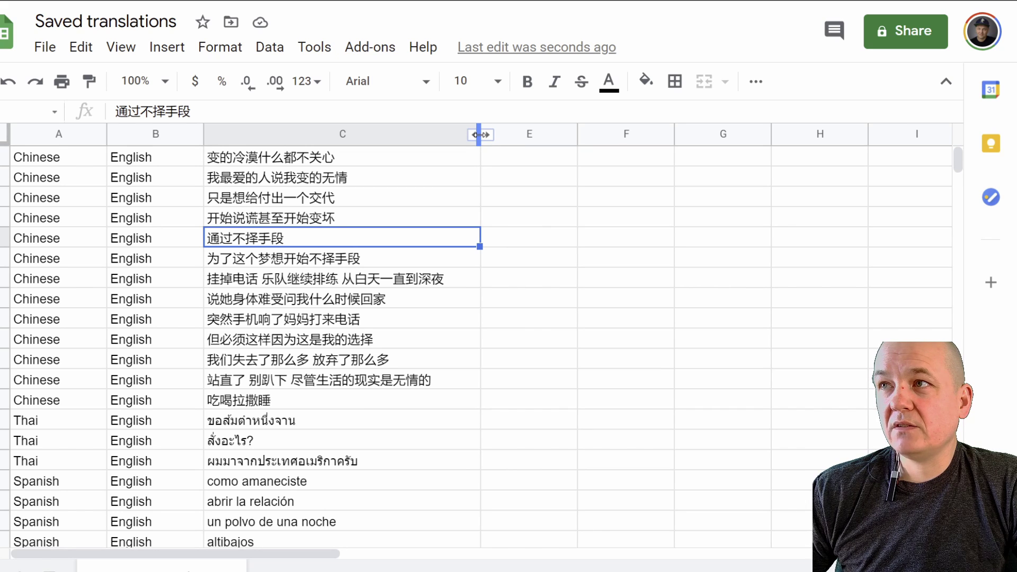
click(471, 136)
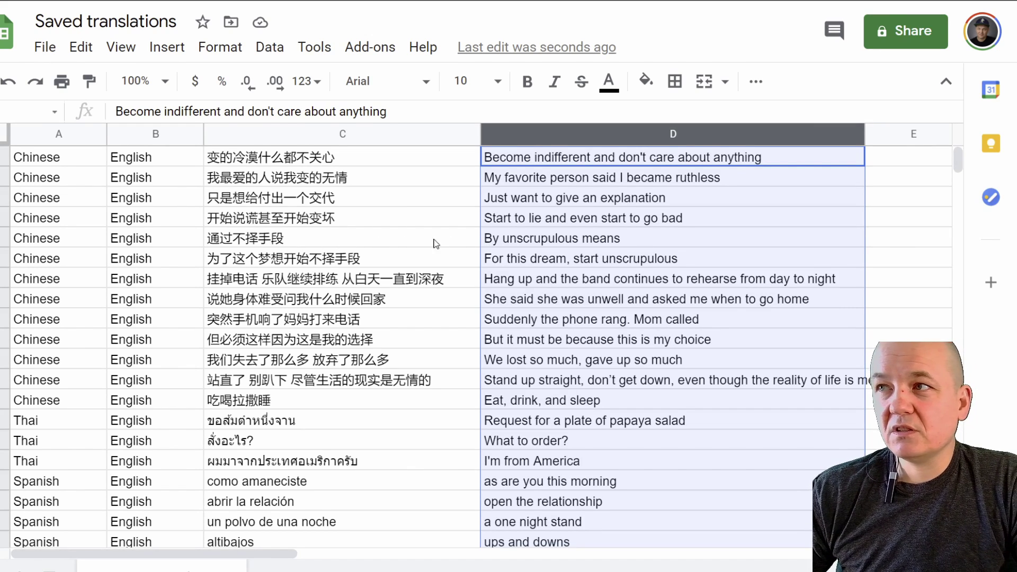
click(475, 137)
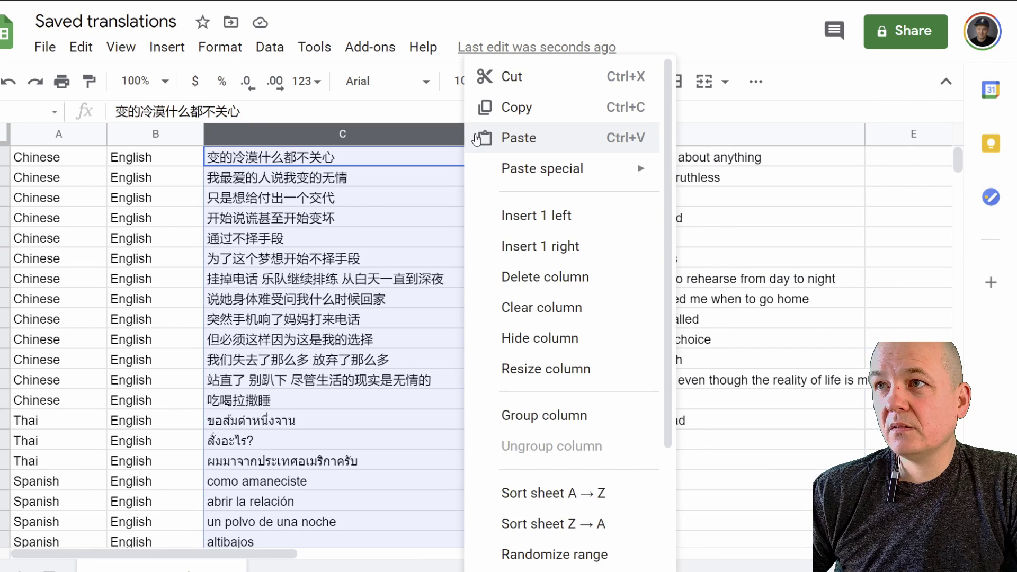
click(469, 136)
click(483, 136)
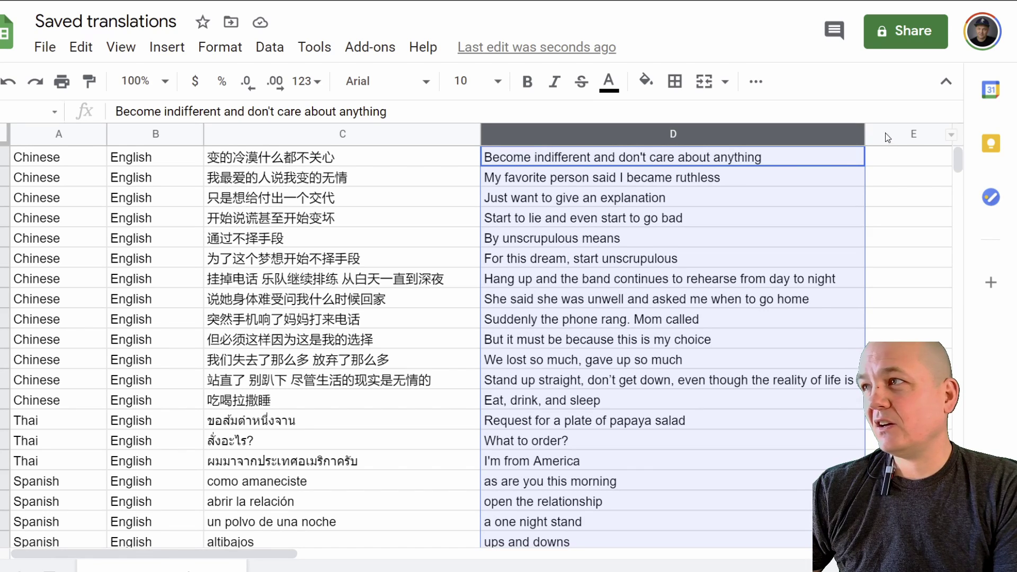
Enable the Mandarin Cantonese API add-on for this spreadsheet and dismiss its information message
drag(912, 1, 625, 0)
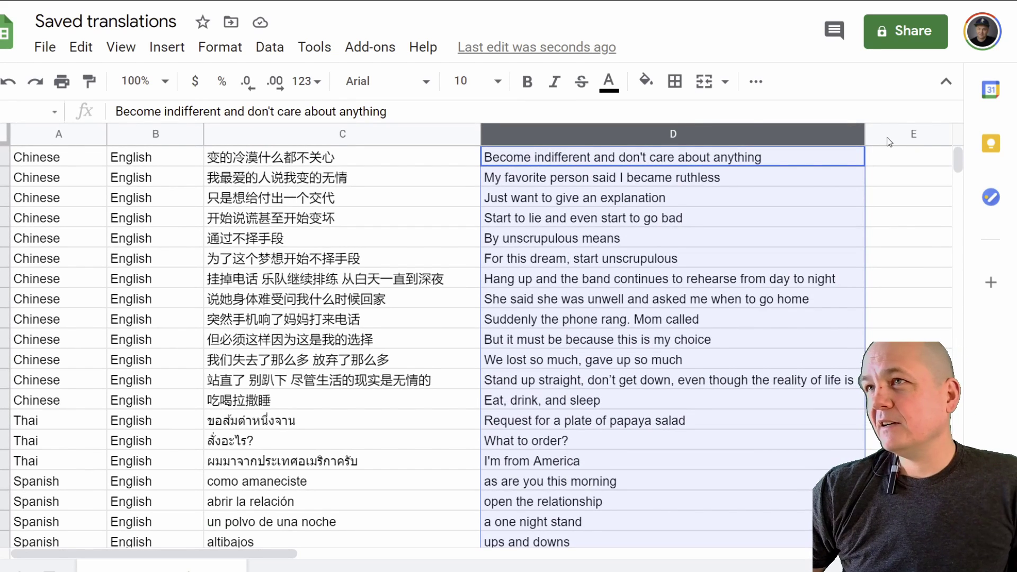
click(370, 50)
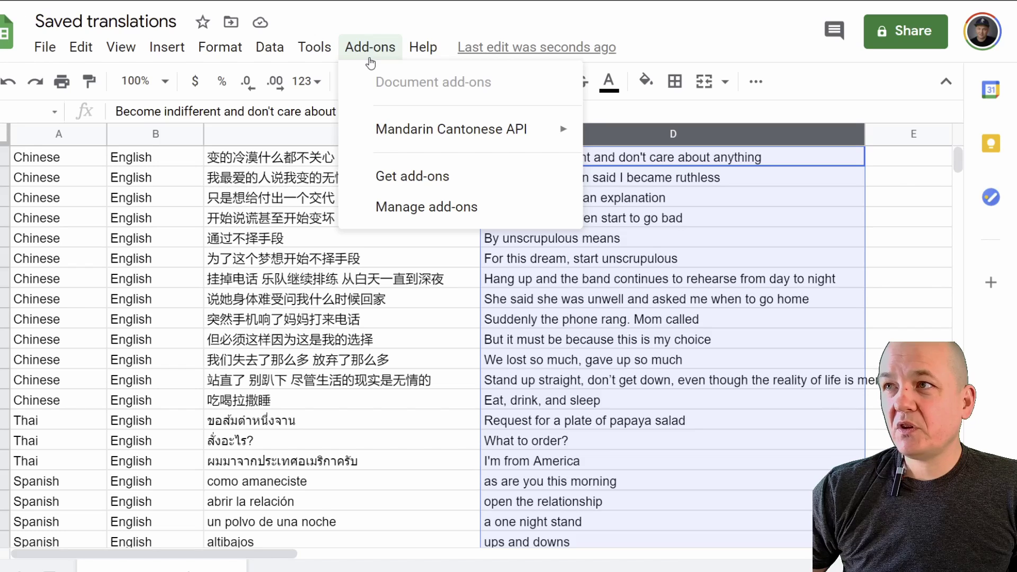
mouse_move(411, 134)
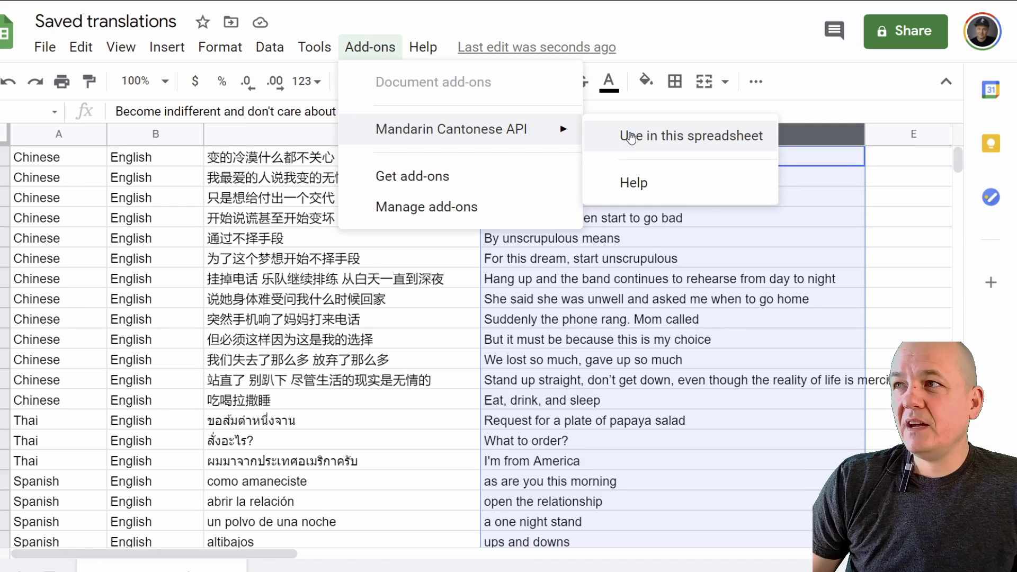
click(685, 139)
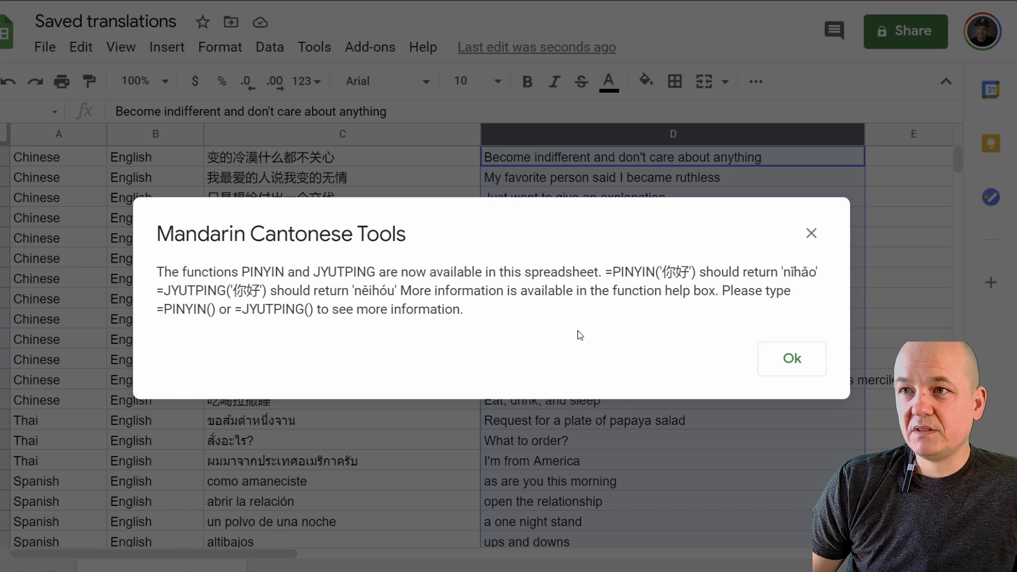
click(790, 366)
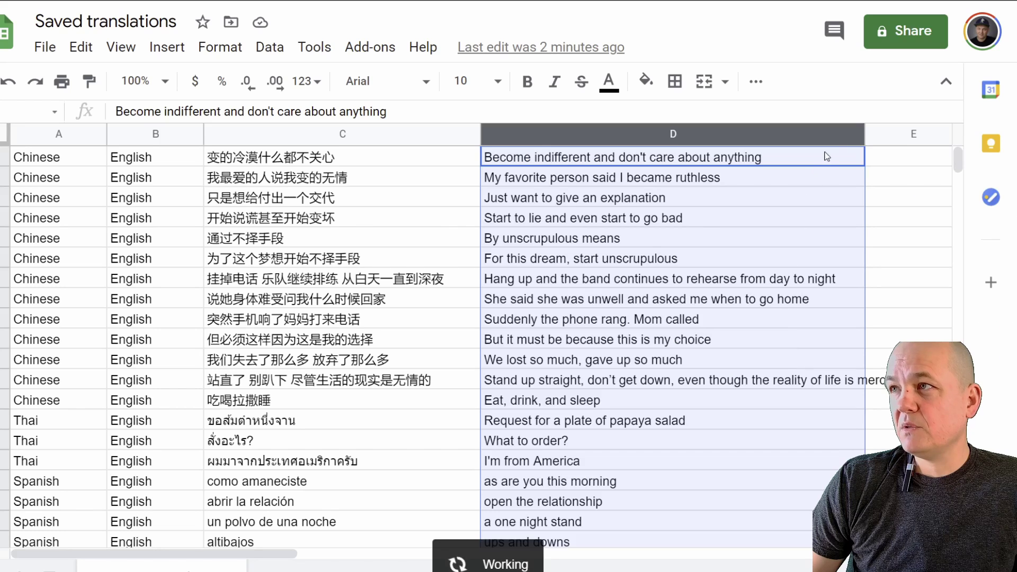
Enter the formula =PINYIN(C1:C12) in cell E1 to convert the Chinese phrases to pinyin
click(894, 139)
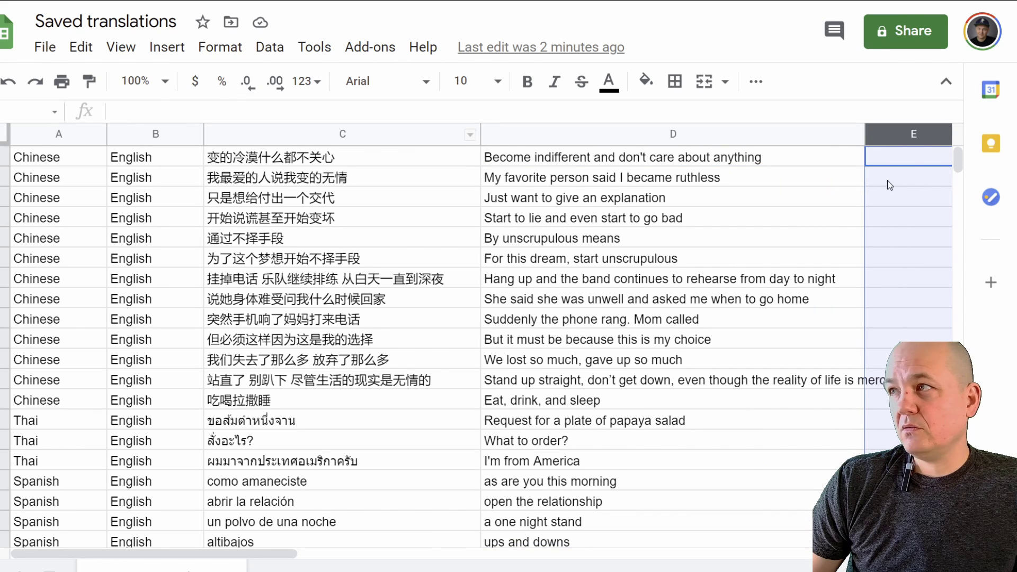
click(893, 157)
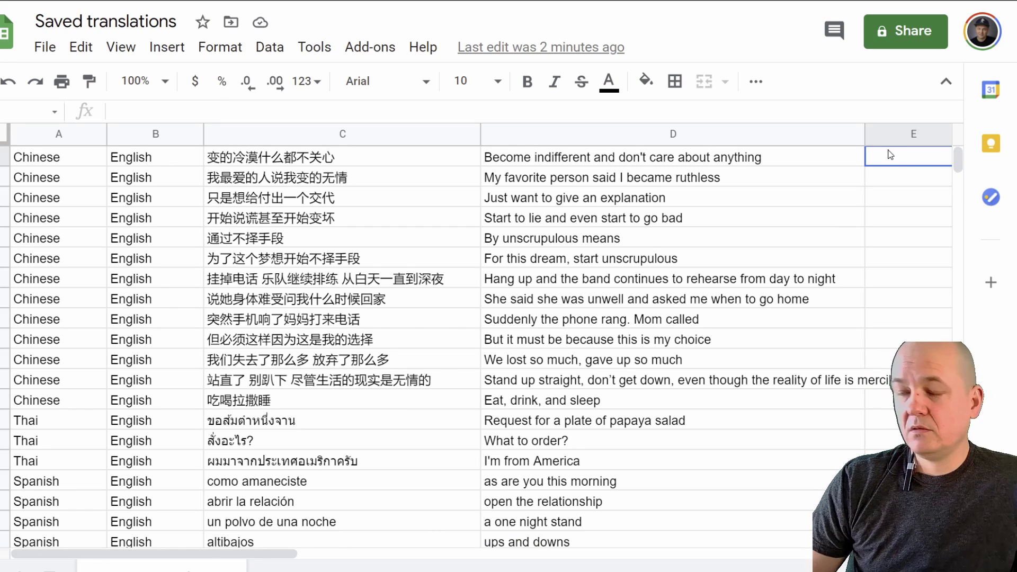
text(=)
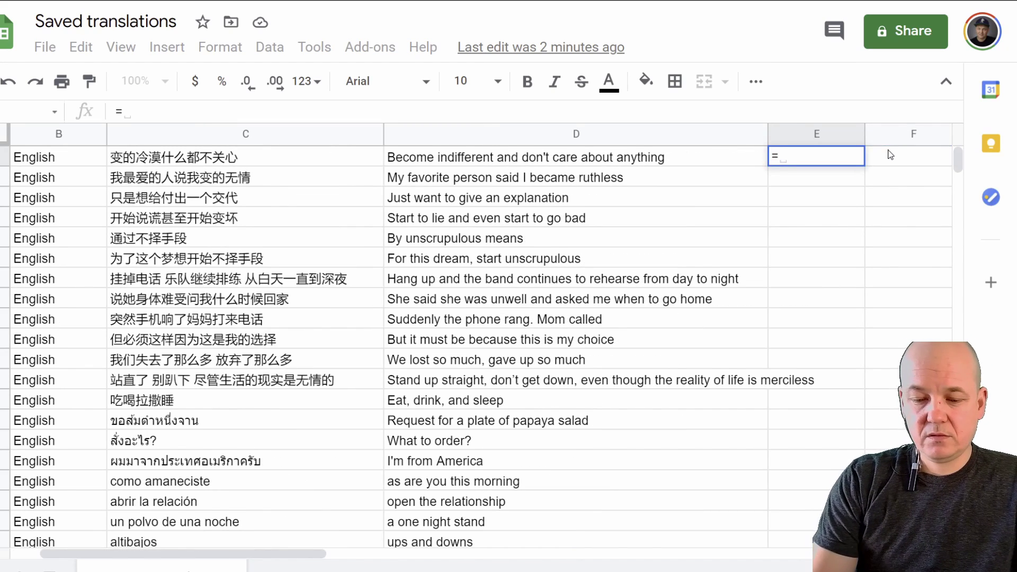
text(Pi)
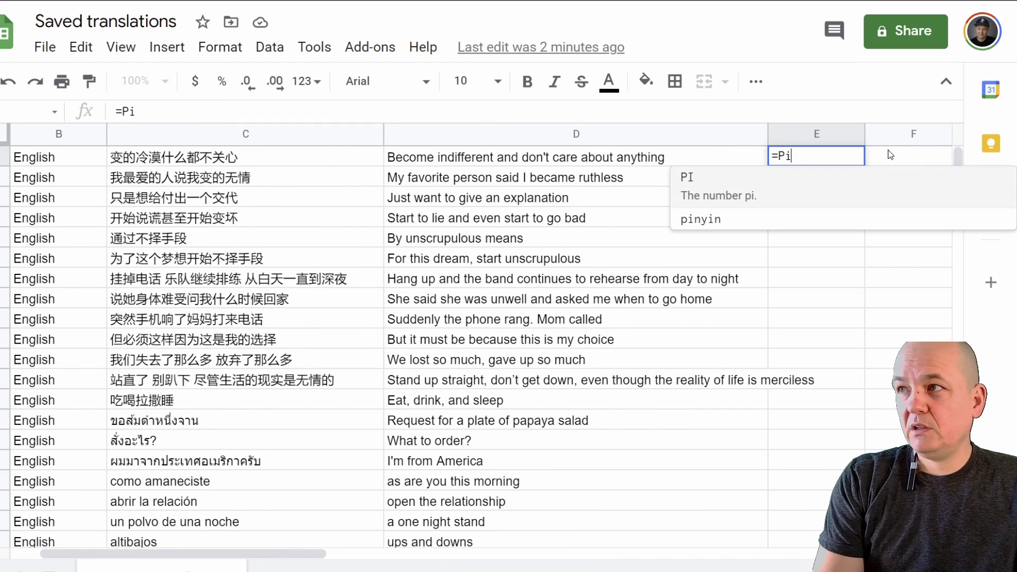
key(BackSpace)
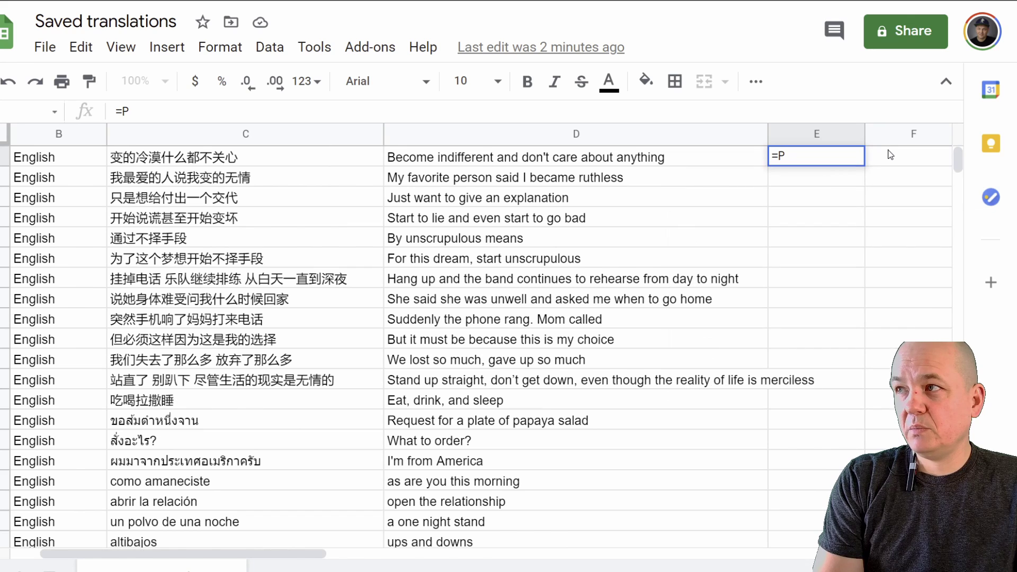
click(806, 158)
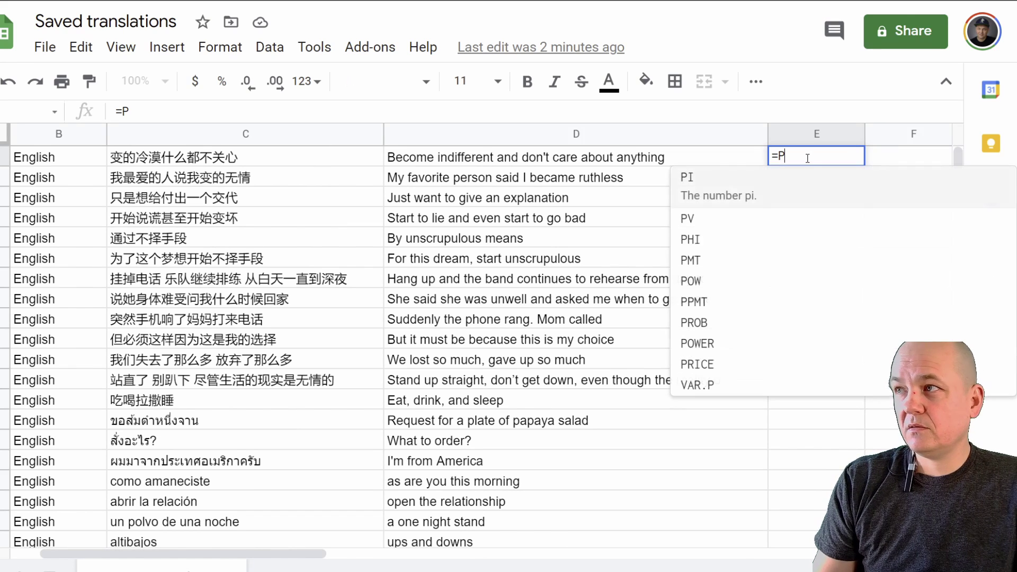
text(INYIN)
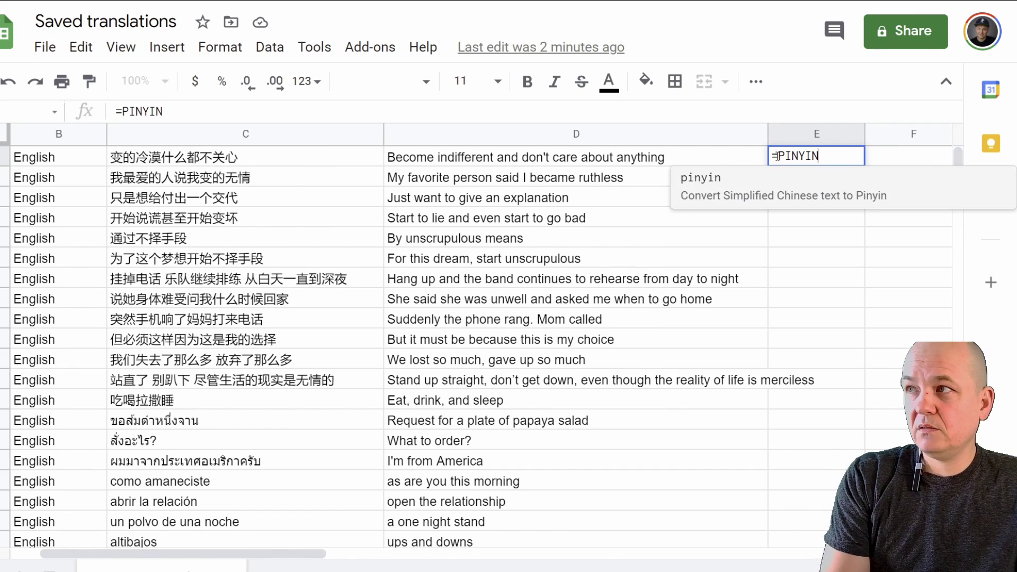
text(()
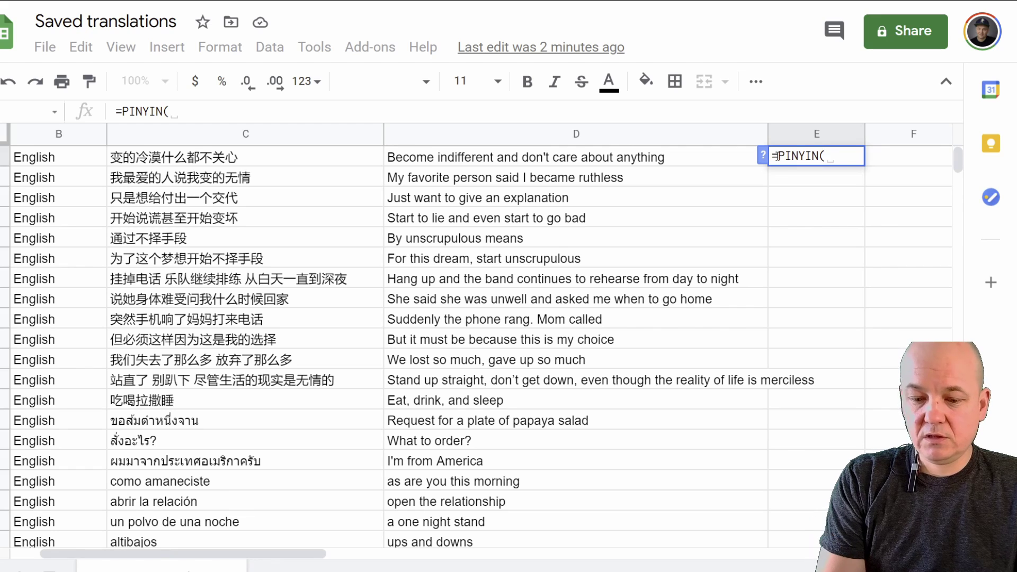
text(C)
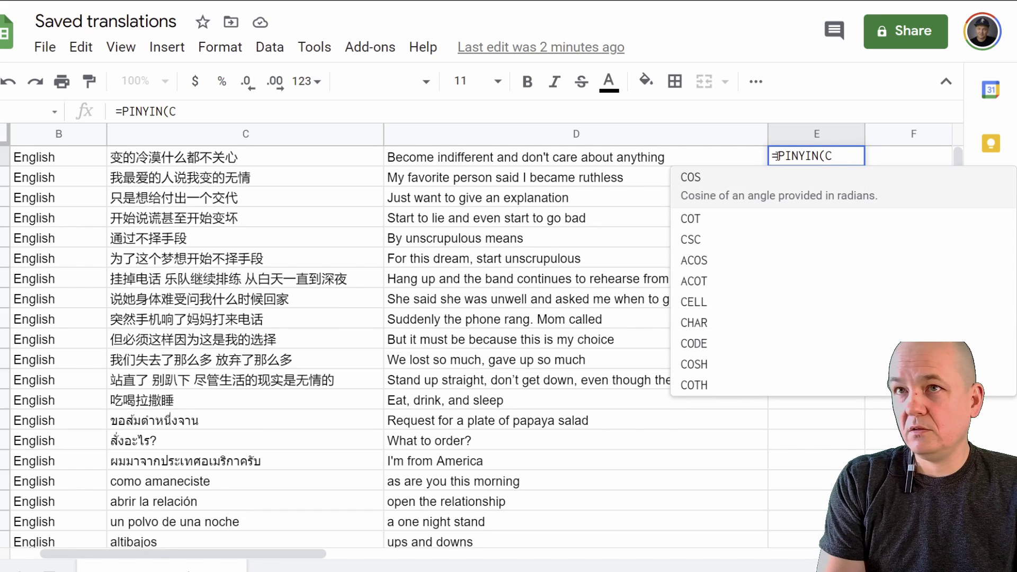
text(1)
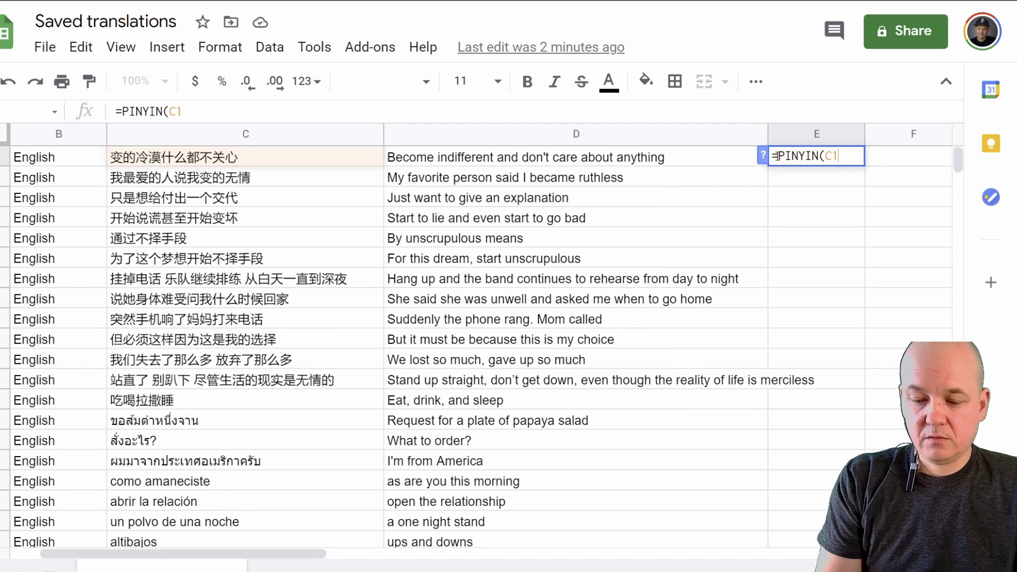
text(:)
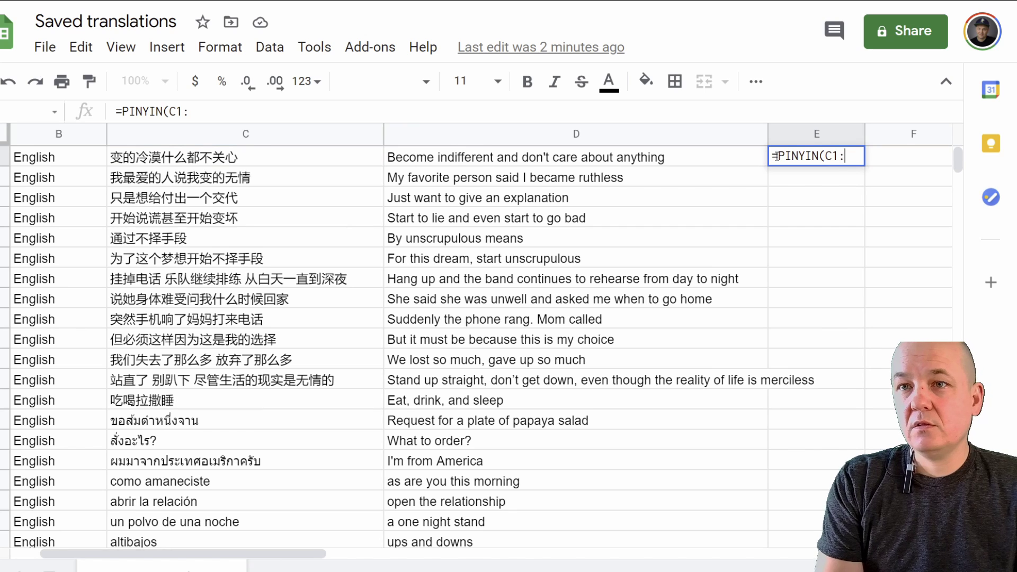
text(C1)
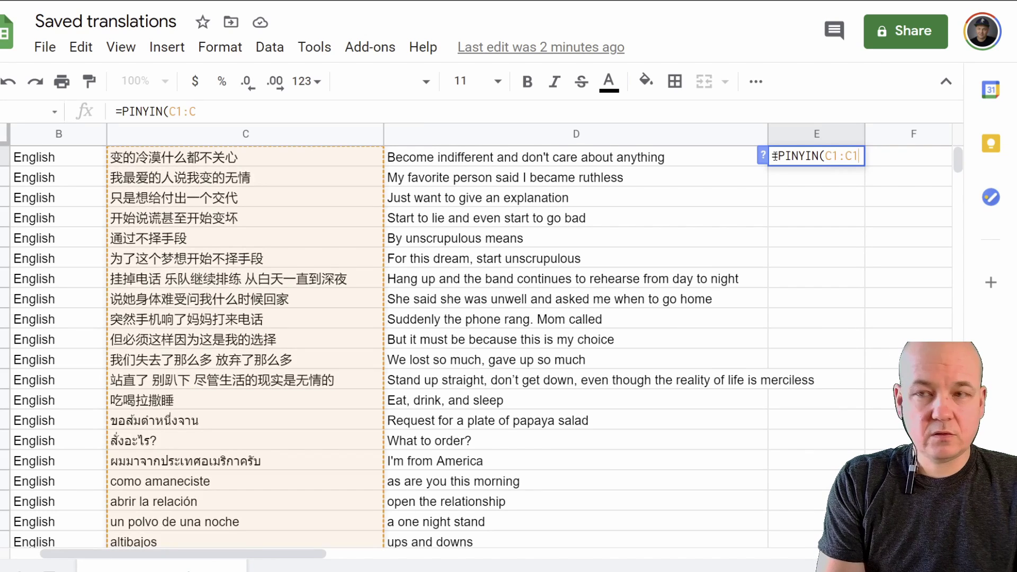
text(2)
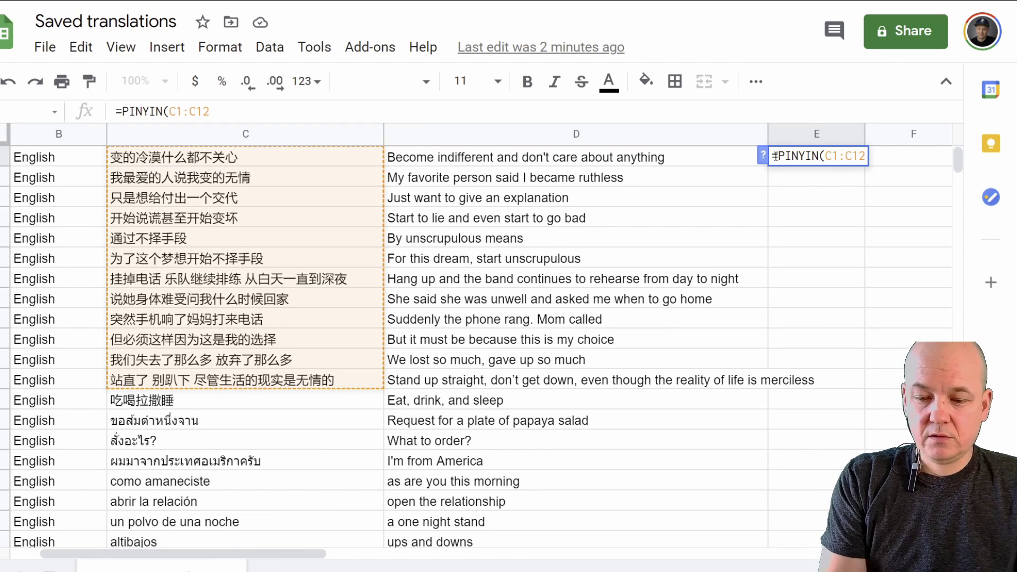
text())
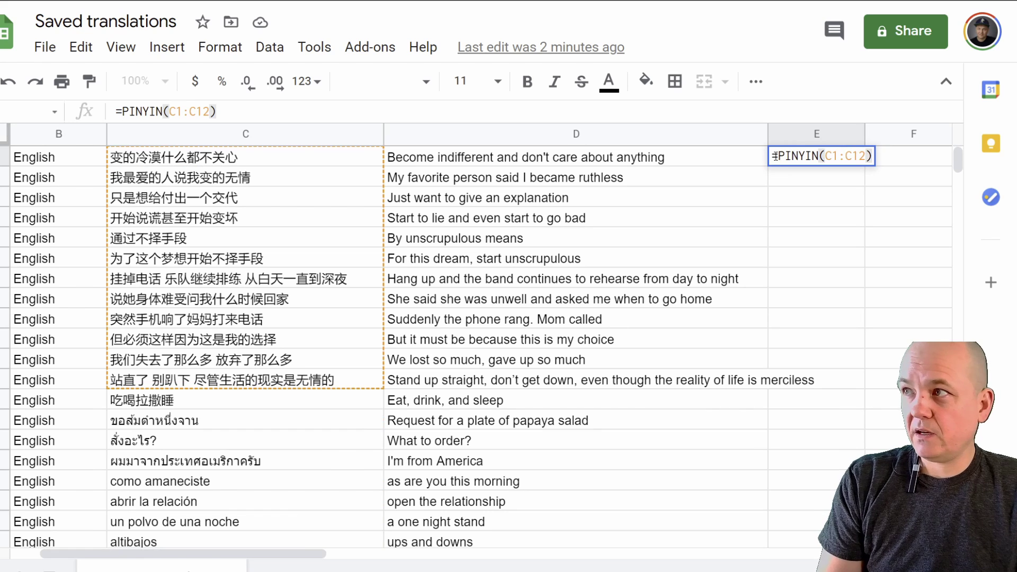
key(Return)
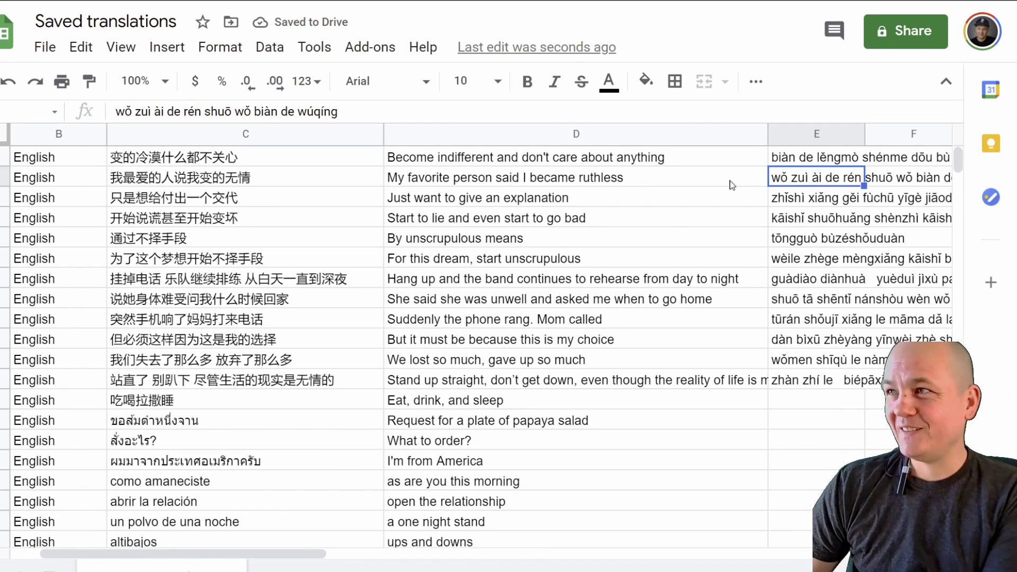
Narrow column D and widen column E to give the pinyin text more room
drag(767, 139, 631, 138)
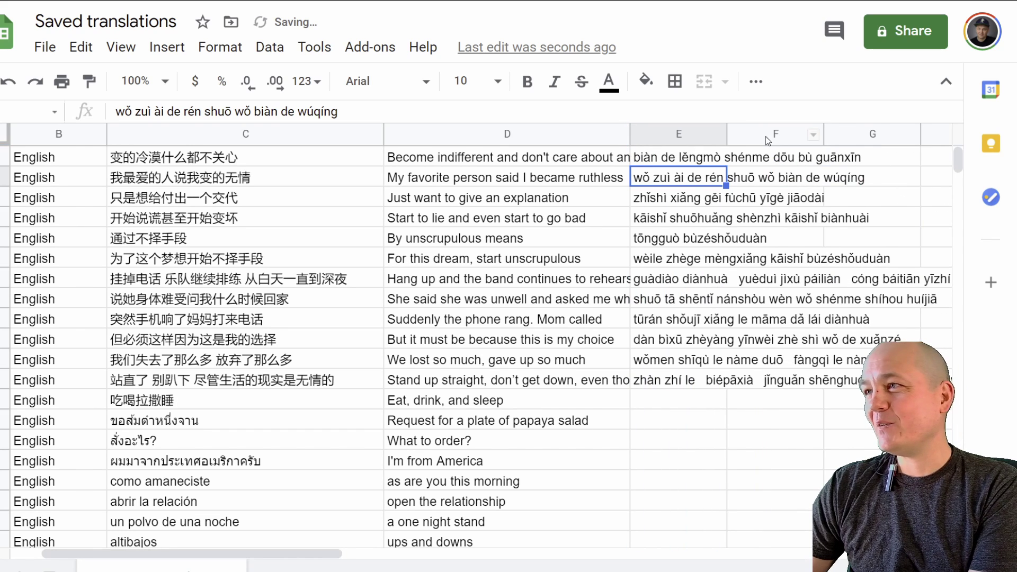
drag(723, 130, 927, 123)
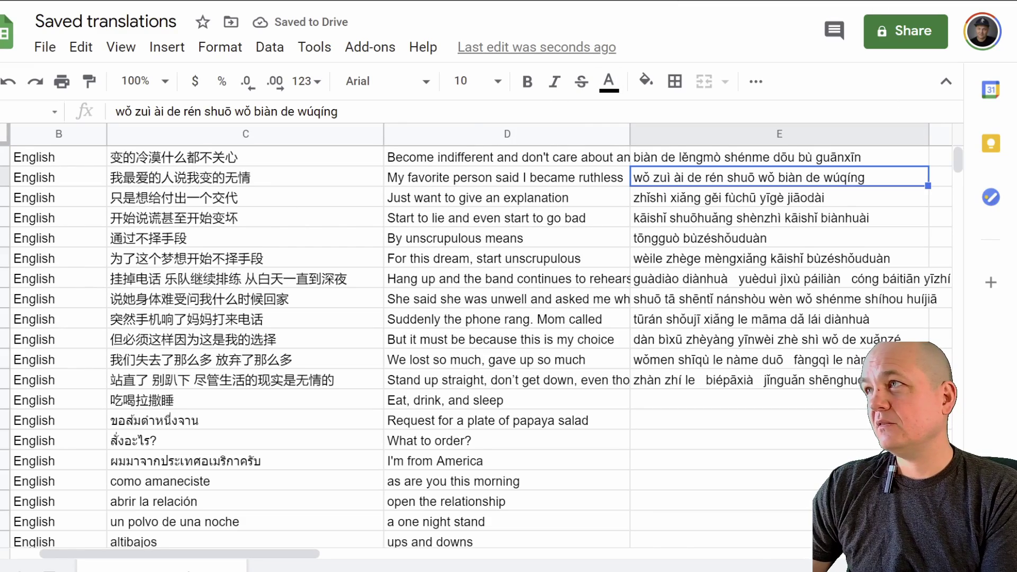
drag(974, 0, 573, 1)
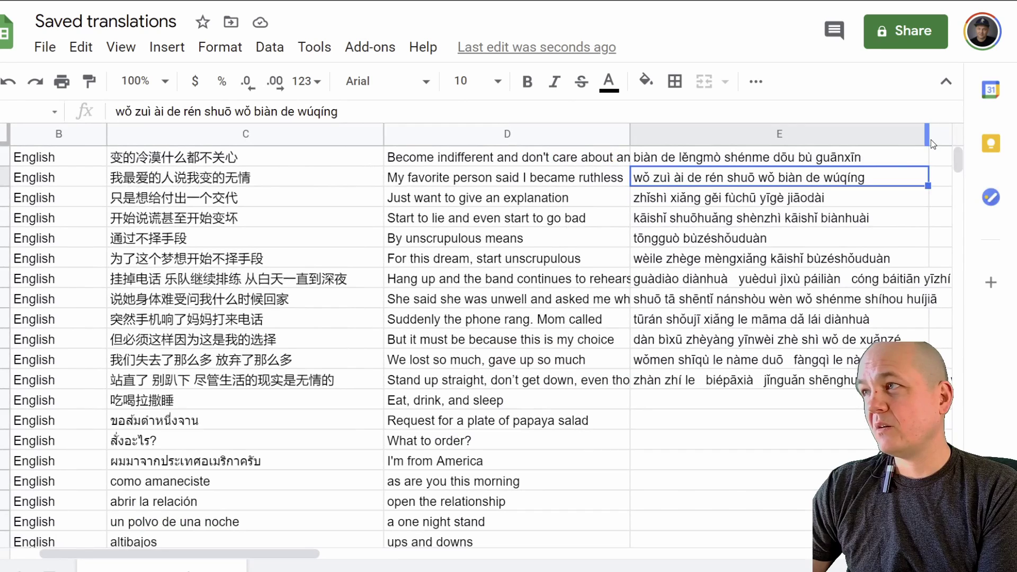
drag(930, 139, 951, 139)
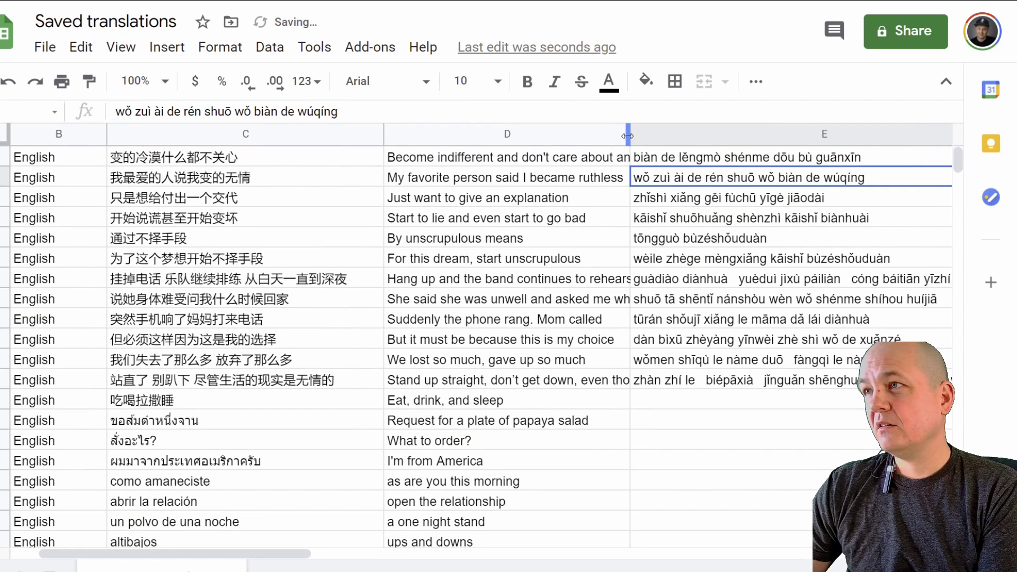
Widen column E further for the longest pinyin lines and resize column D to fit its first English sentence
drag(627, 136, 486, 132)
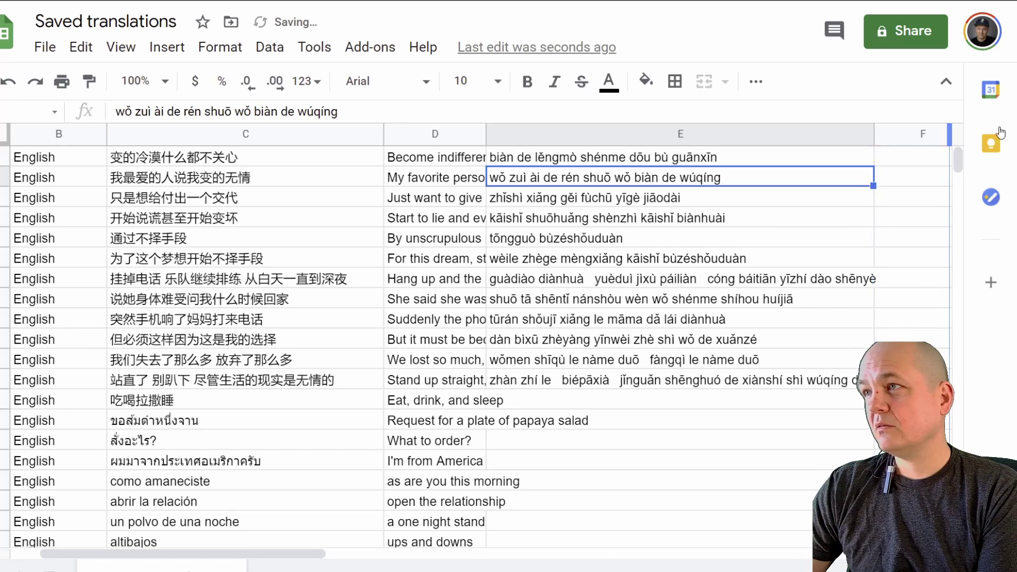
right_click(471, 133)
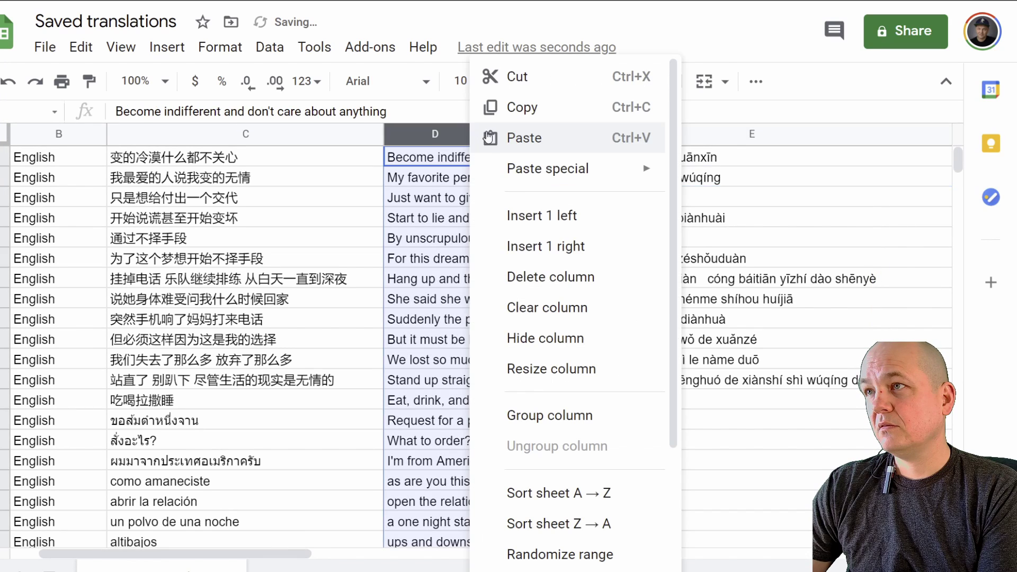
key(Escape)
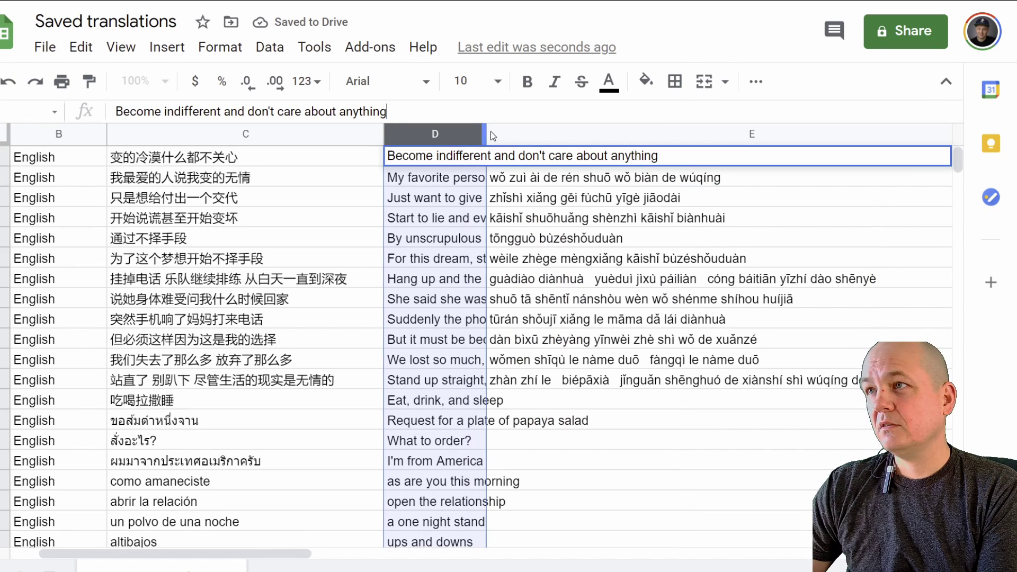
drag(486, 134, 672, 133)
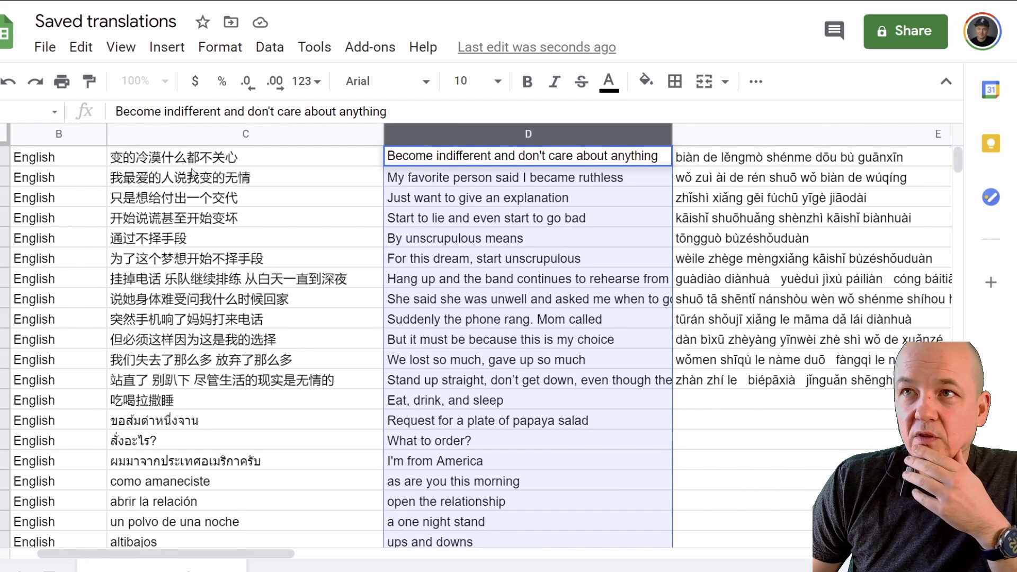
click(128, 162)
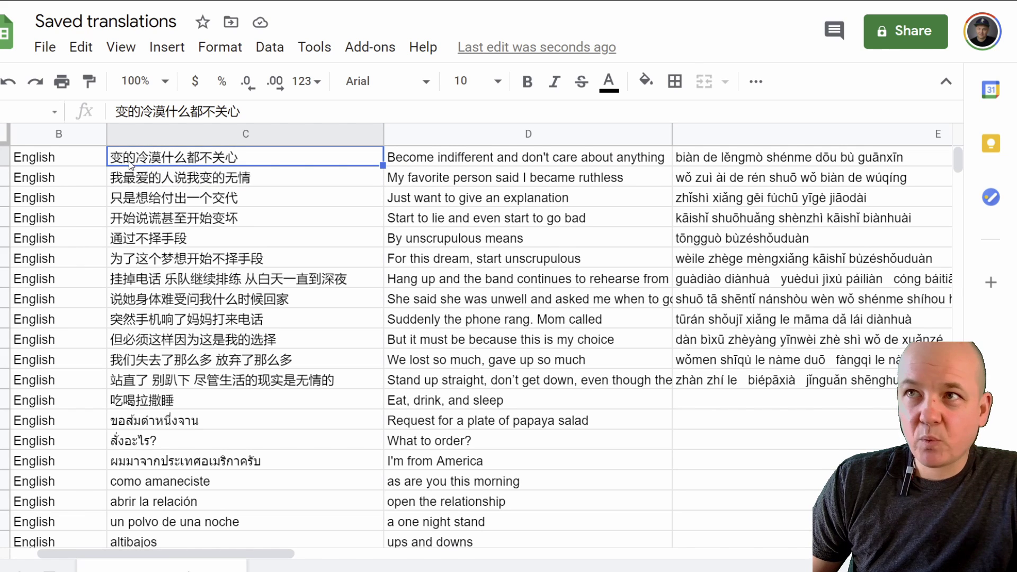
Copy the Chinese phrases with their English translations and pinyin in the range C1:E12
shift+click(769, 383)
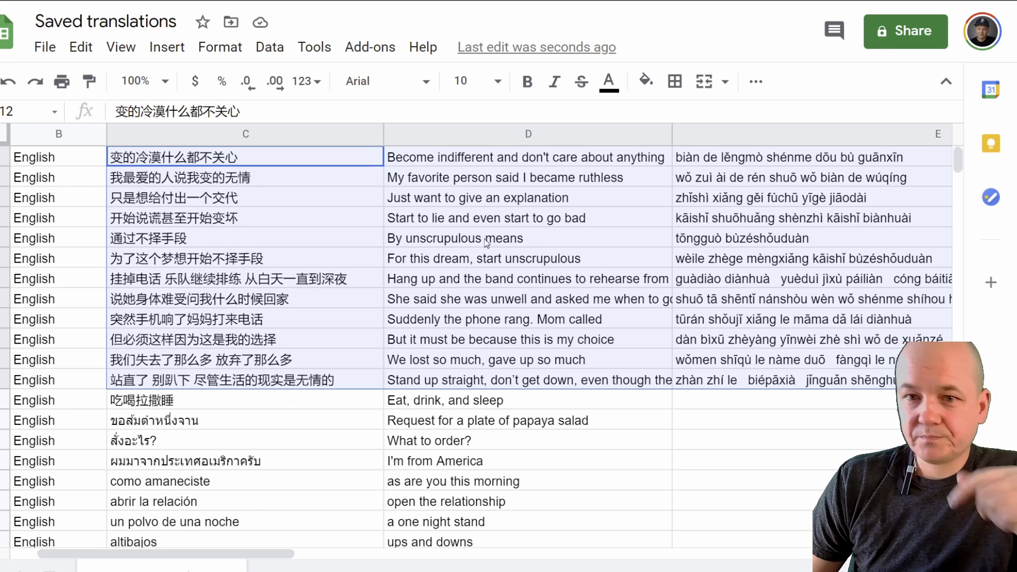
right_click(489, 204)
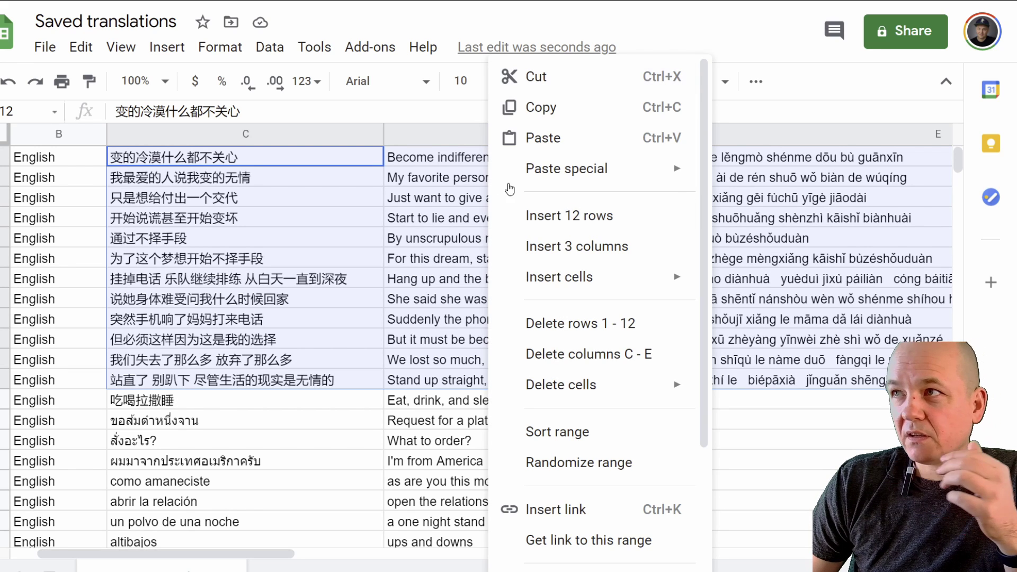
click(538, 107)
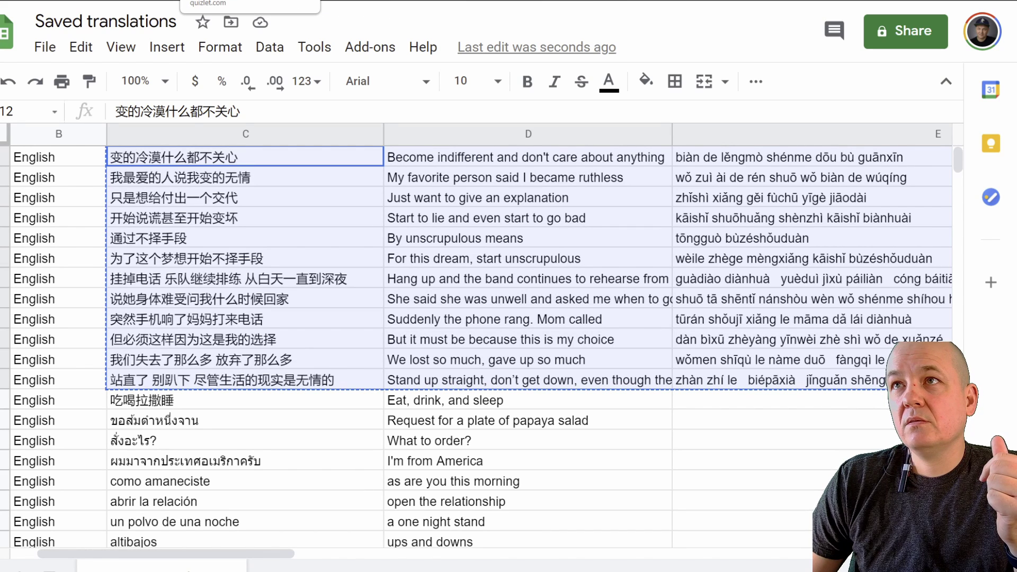
Switch to the Quizlet flashcards, turn English Audio off in the options and close them
click(250, 1)
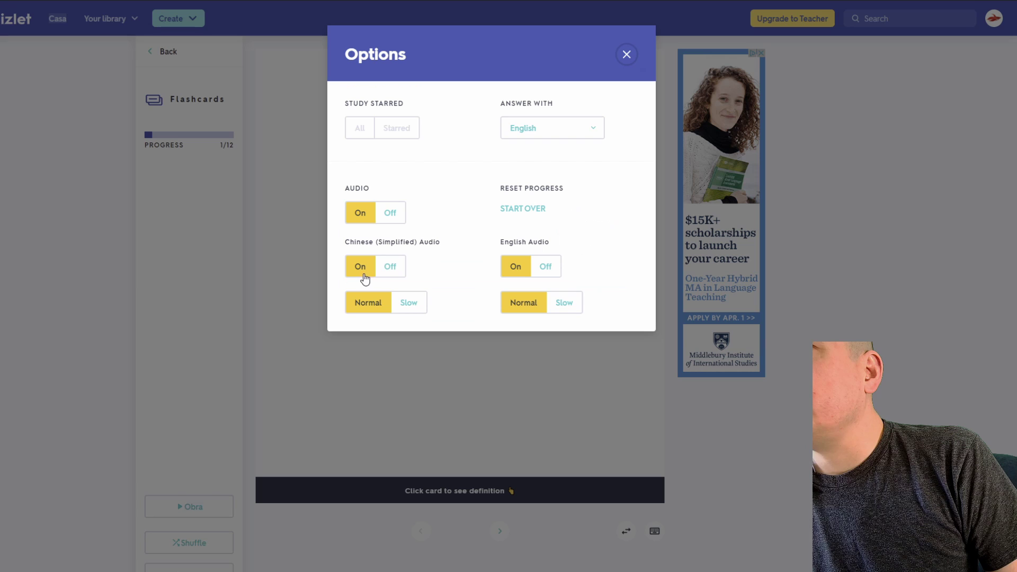
click(541, 266)
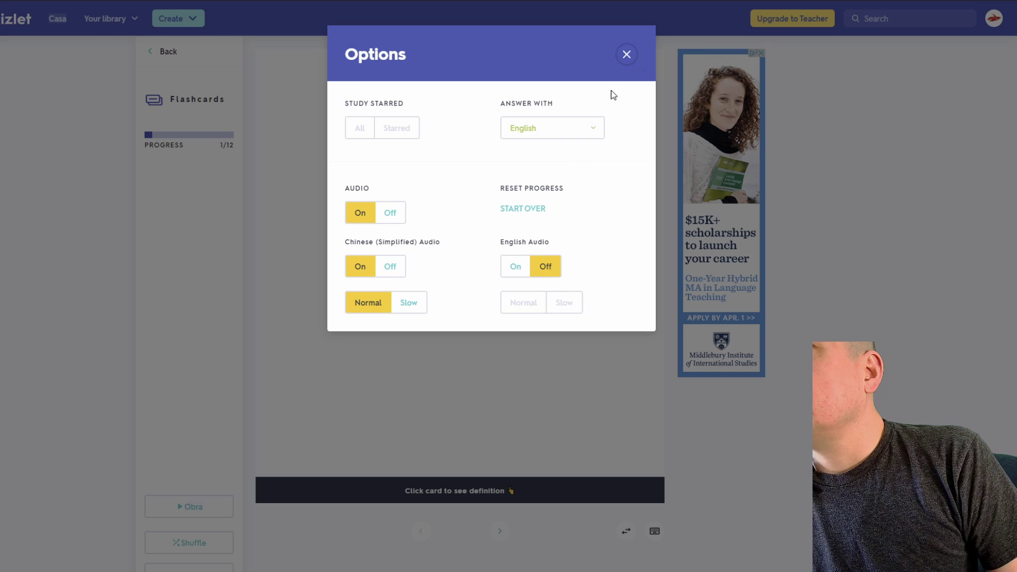
click(626, 54)
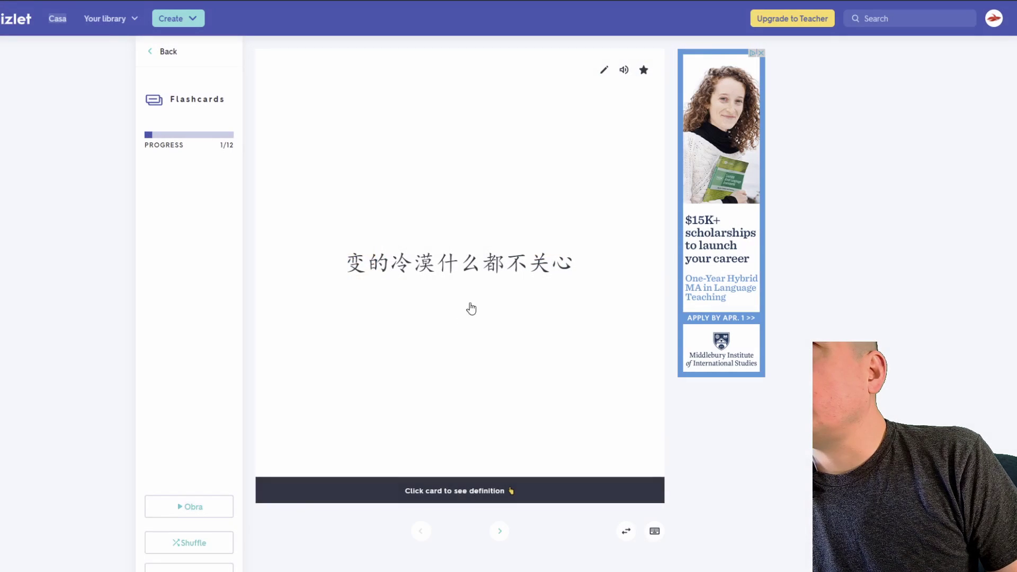
Flip the first flashcard back and forth between its Chinese term and its definition, closing the advertisement beside it
click(392, 309)
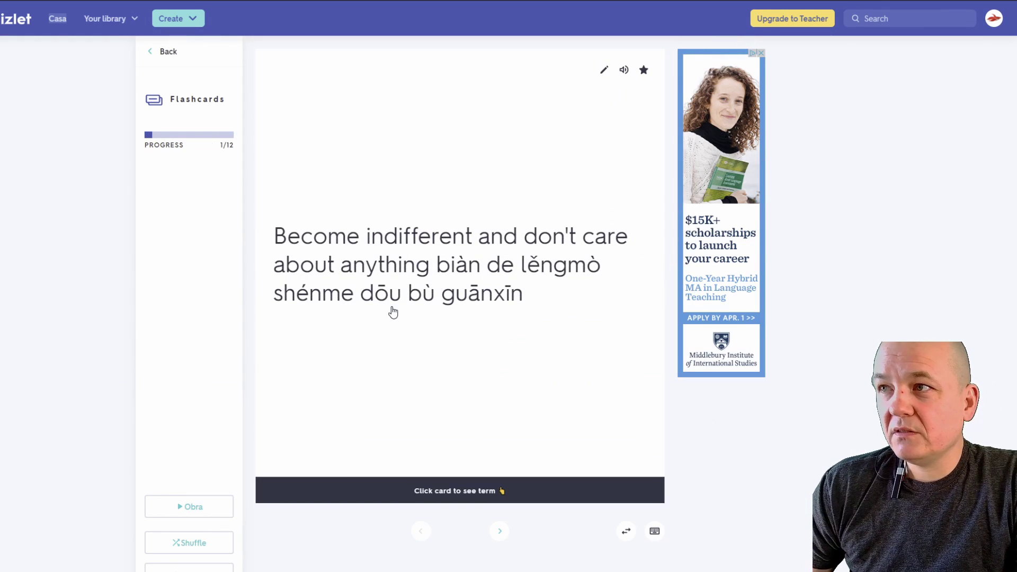
click(392, 310)
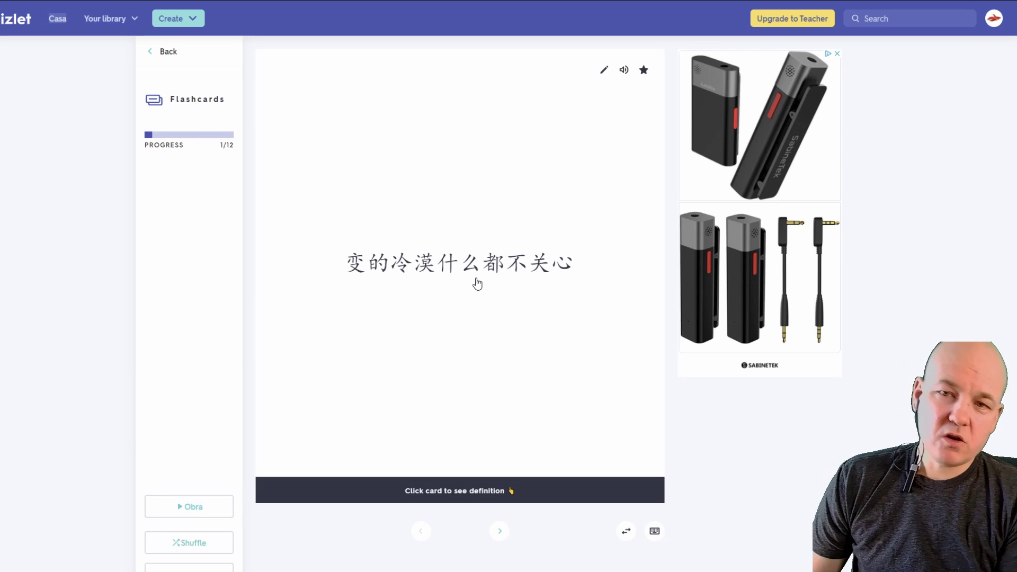
click(837, 53)
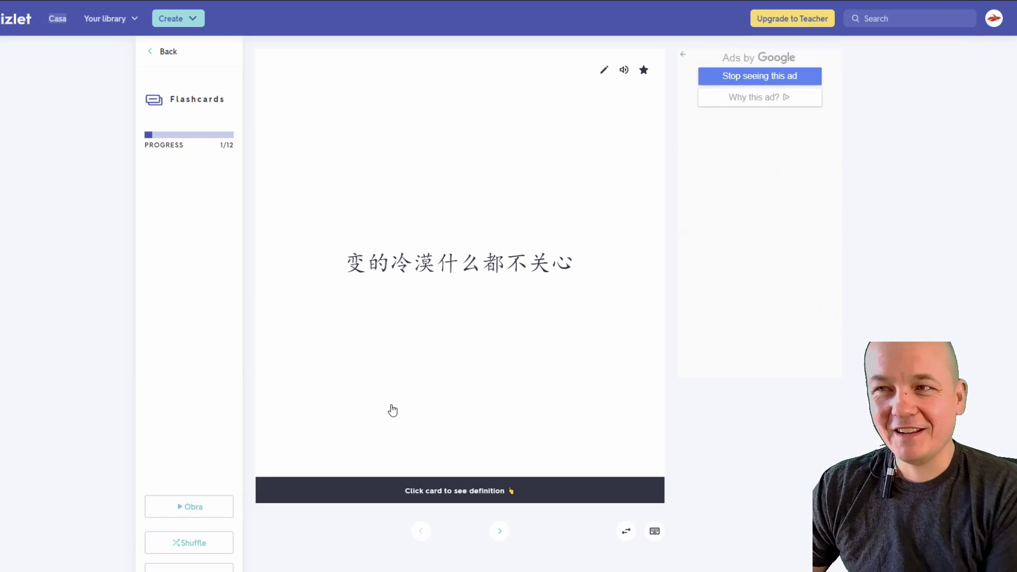
click(388, 314)
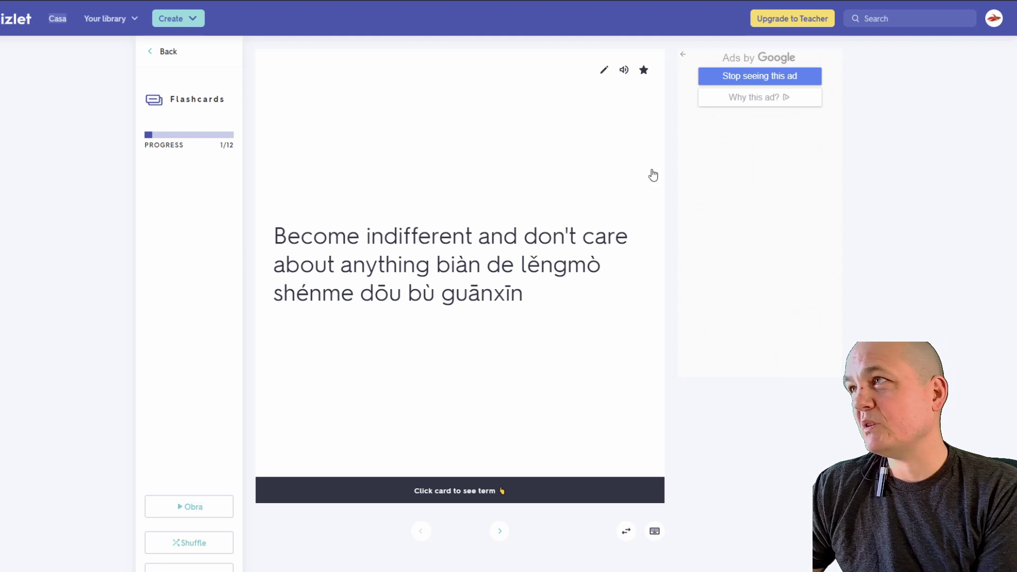
click(436, 337)
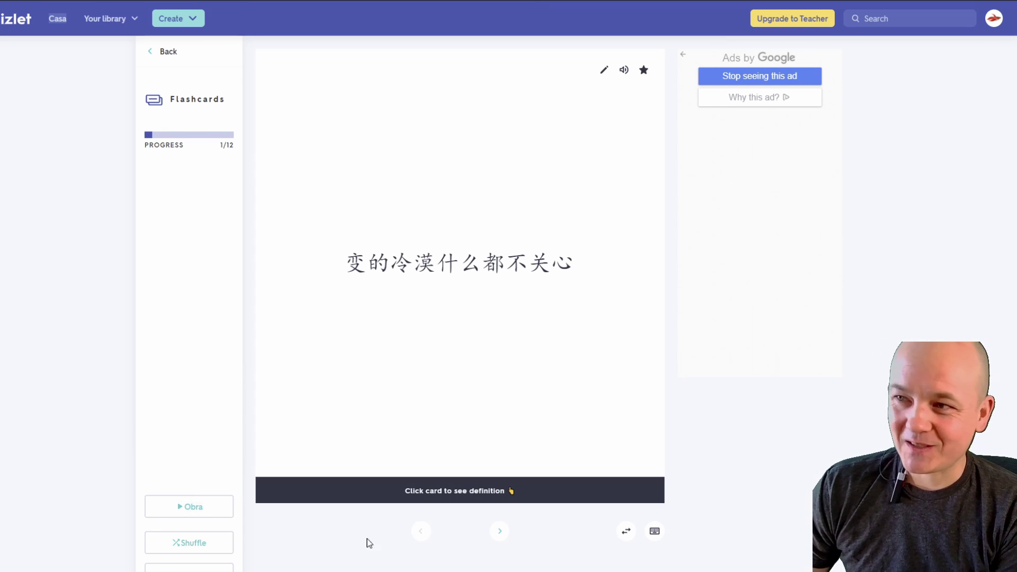
click(437, 171)
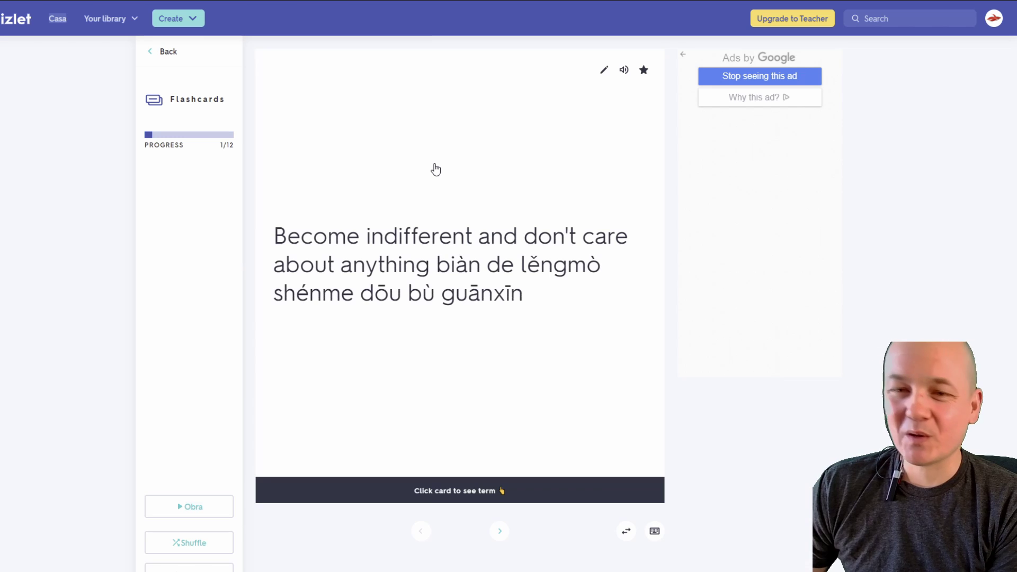
click(435, 170)
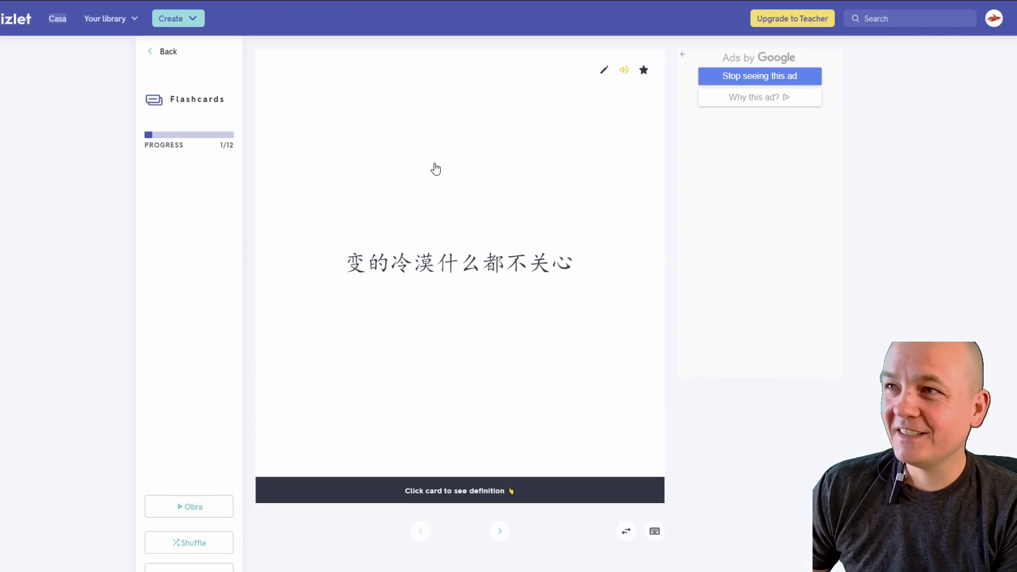